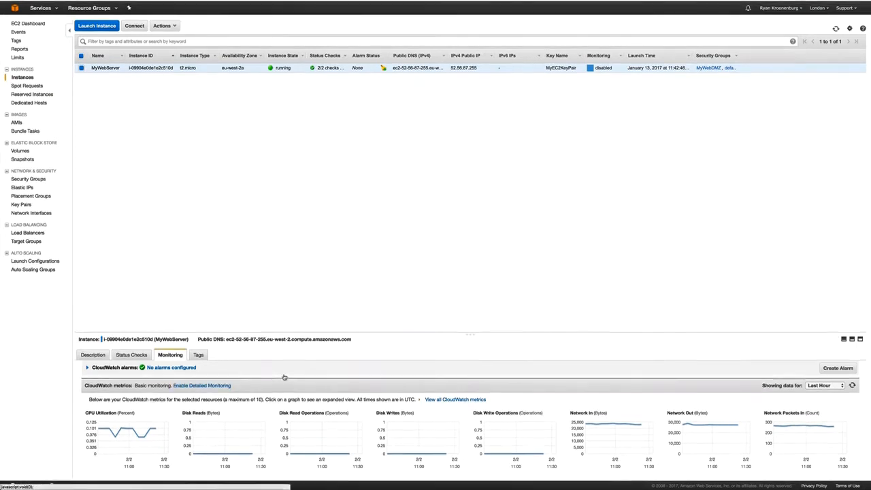
Step: Scroll through MyWebServer's monitoring graphs to view the CPU, disk, network and status check charts
{"action": "scroll", "coordinate": [284, 377], "scroll_direction": "down", "scroll_amount": 5}
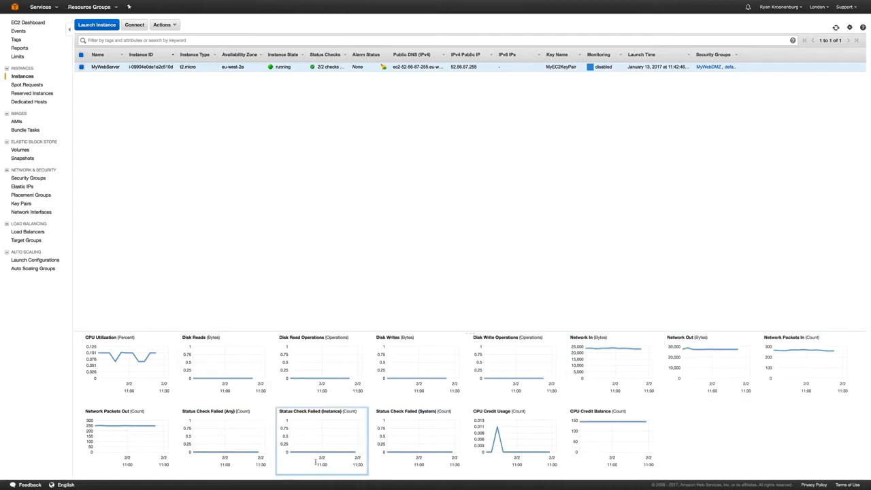
{"action": "scroll", "coordinate": [315, 463], "scroll_direction": "up", "scroll_amount": 1}
{"action": "scroll", "coordinate": [314, 462], "scroll_direction": "down", "scroll_amount": 2}
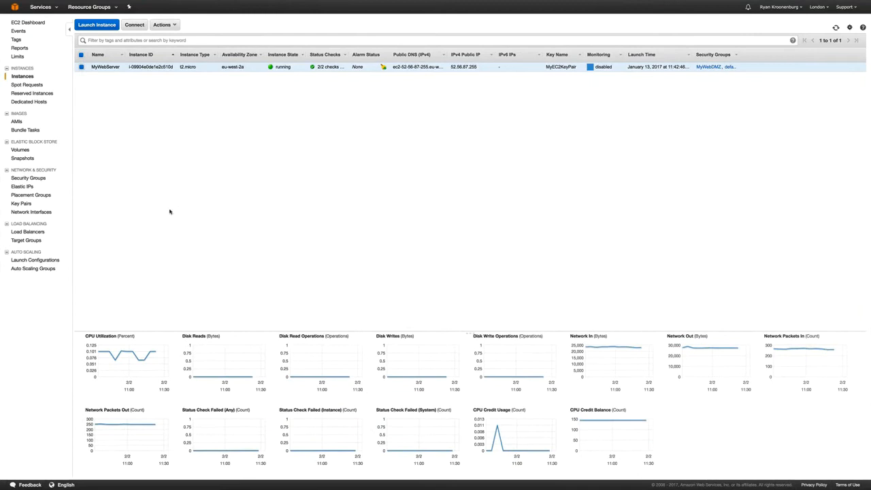
Step: Go from the console home through Services to CloudWatch's Dashboards list
{"action": "left_click", "coordinate": [14, 7]}
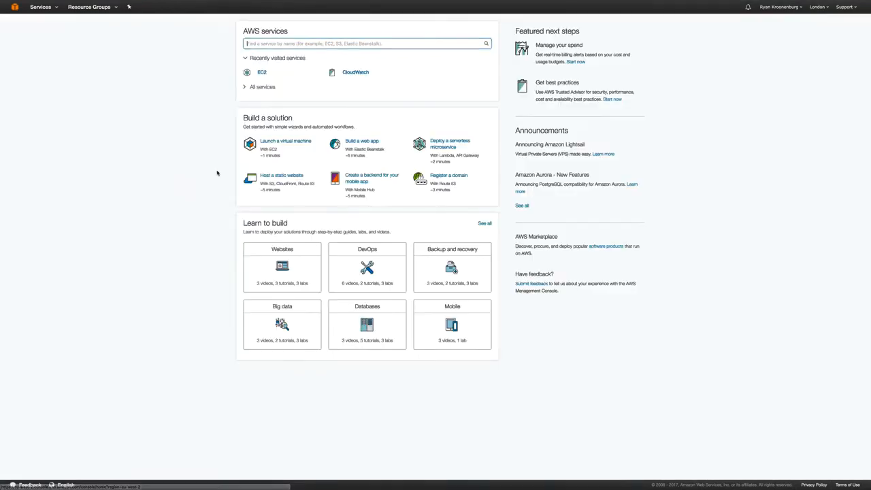
{"action": "left_click", "coordinate": [41, 7]}
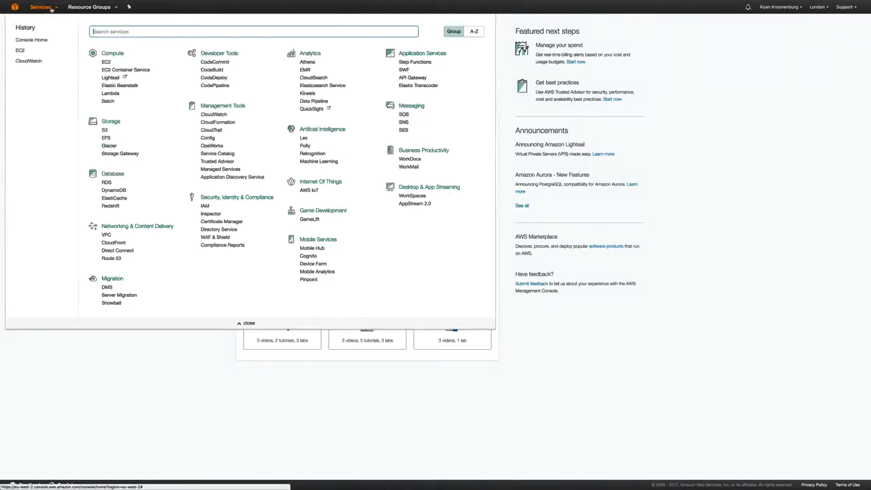
{"action": "left_click", "coordinate": [214, 114]}
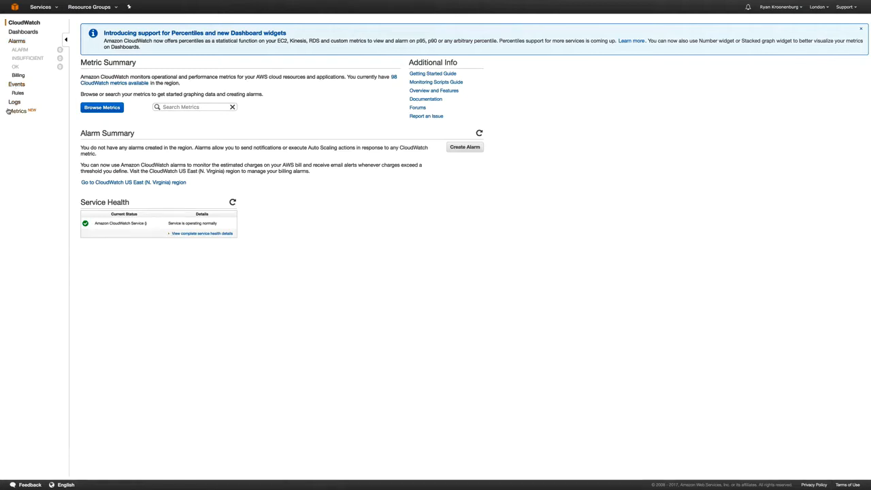
{"action": "left_click", "coordinate": [24, 32]}
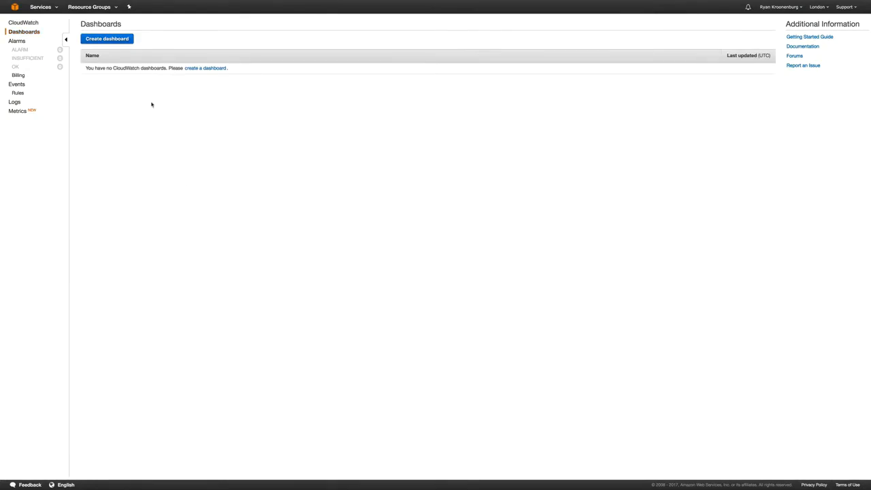
Step: Create a new CloudWatch dashboard named 'MyWebServer'
{"action": "left_click", "coordinate": [116, 41]}
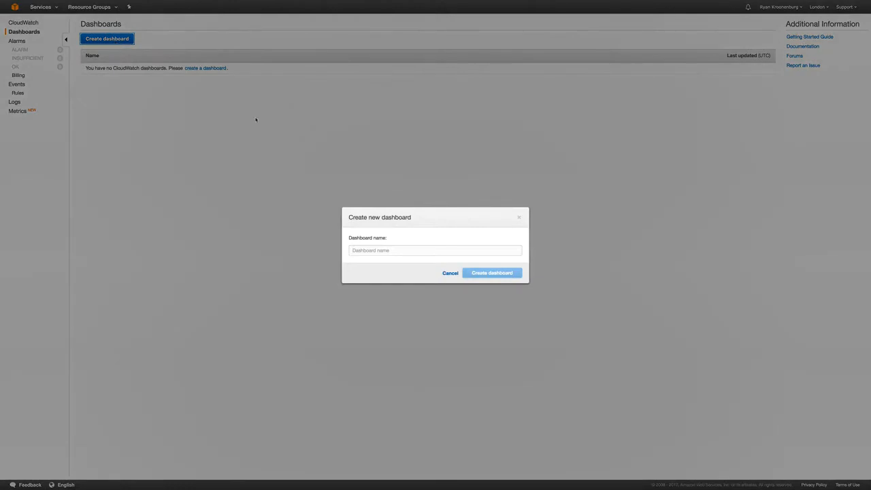
{"action": "left_click", "coordinate": [368, 249]}
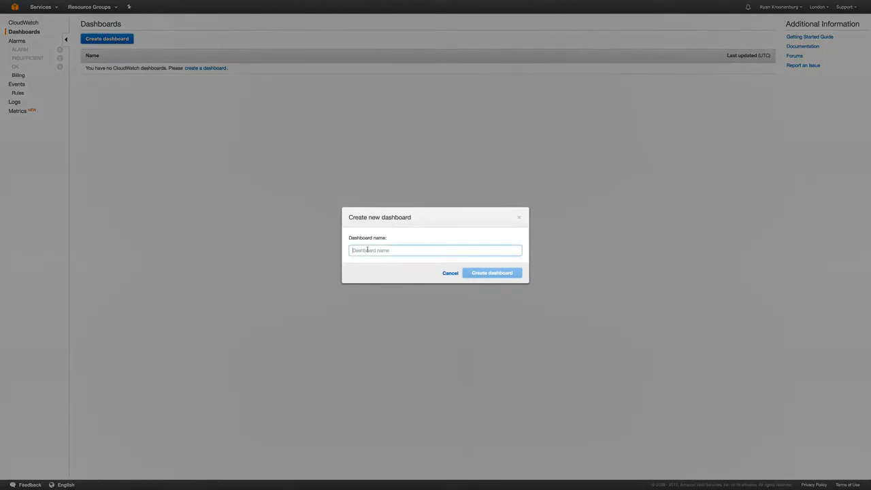
{"action": "type", "text": "MyWebServer"}
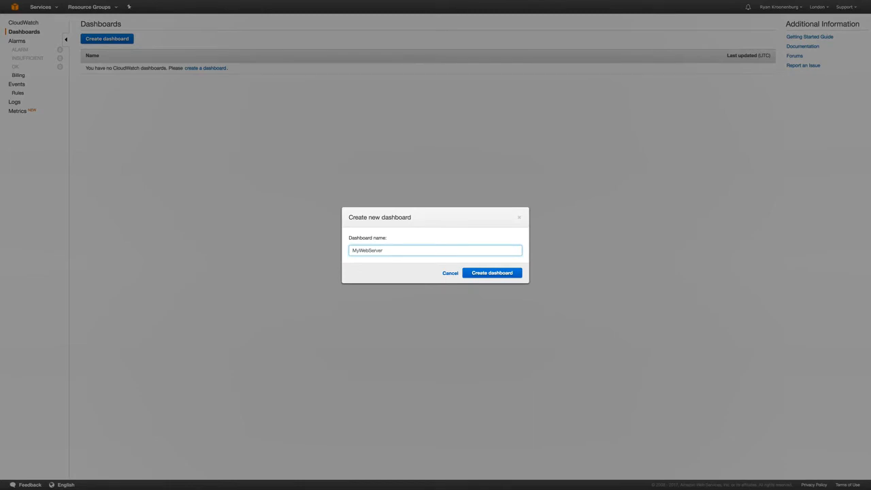
{"action": "left_click", "coordinate": [489, 275]}
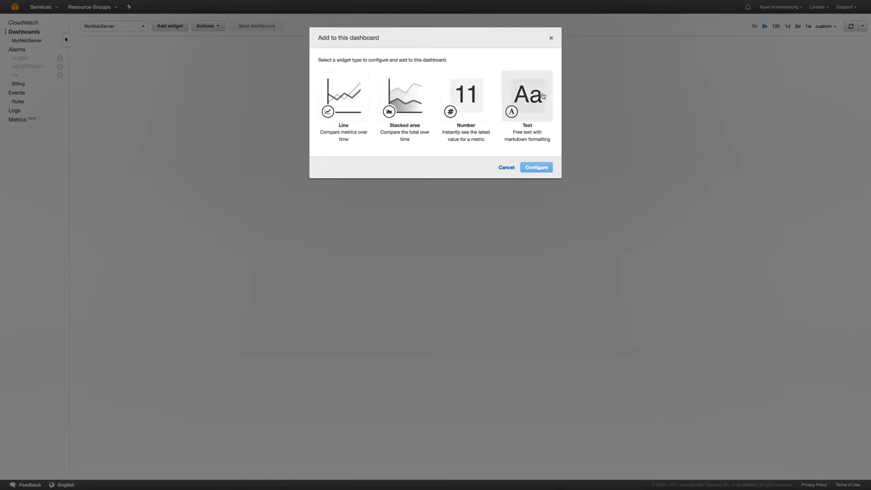
Step: Add a text widget with heading 'My Webserver' and sub-heading 'CPU Utilization', removing the sample markdown
{"action": "left_click", "coordinate": [536, 98]}
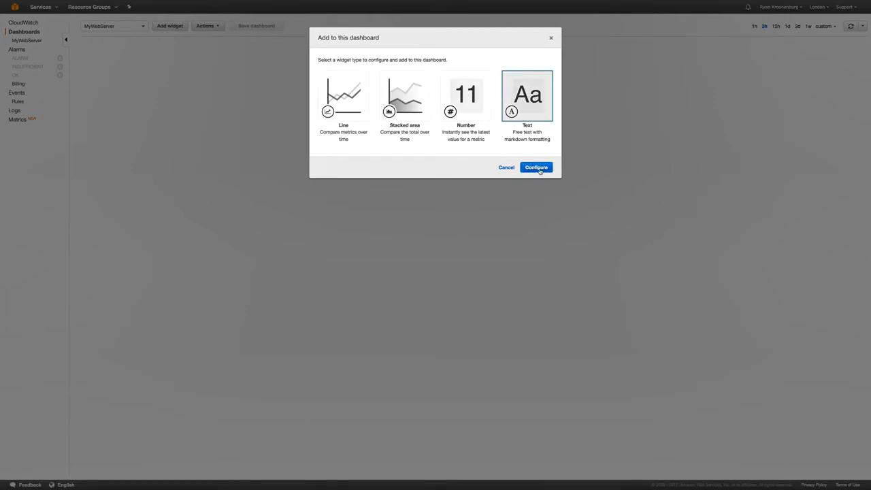
{"action": "left_click", "coordinate": [537, 168]}
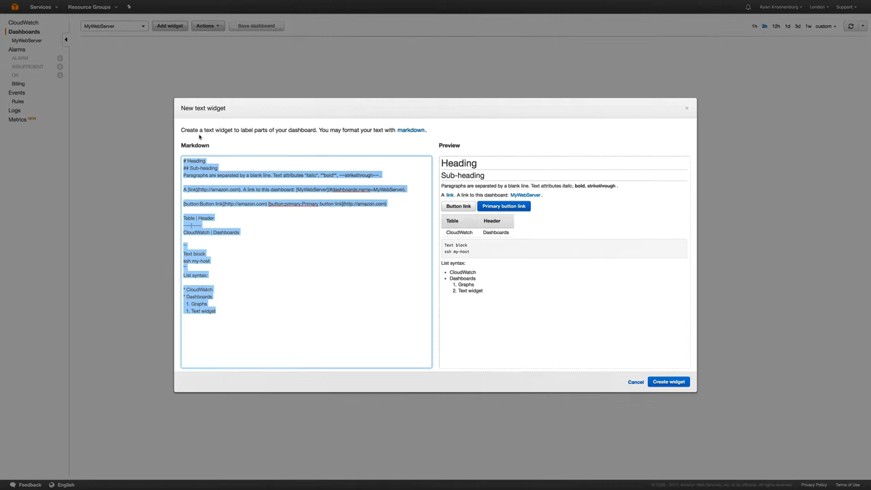
{"action": "left_click", "coordinate": [239, 247]}
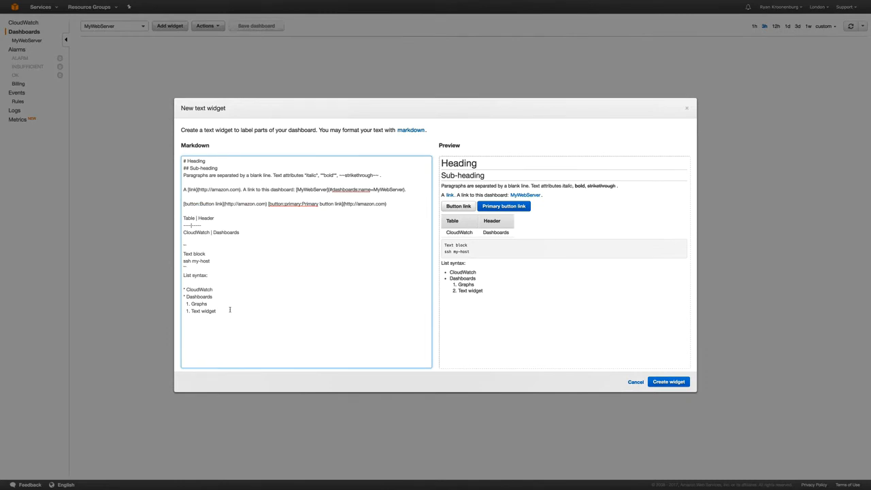
{"action": "left_click_drag", "start_coordinate": [182, 175], "coordinate": [274, 309]}
{"action": "key", "text": "BackSpace"}
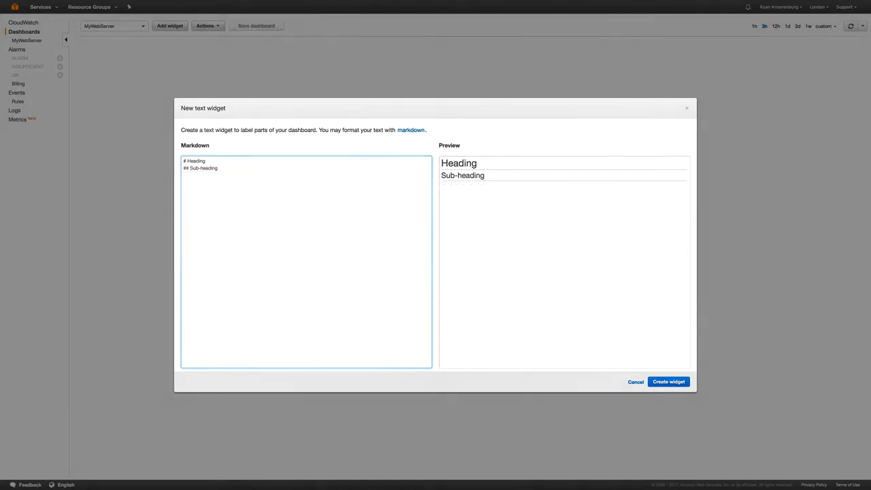
{"action": "left_click_drag", "start_coordinate": [188, 161], "coordinate": [196, 161]}
{"action": "type", "text": "My Webserver"}
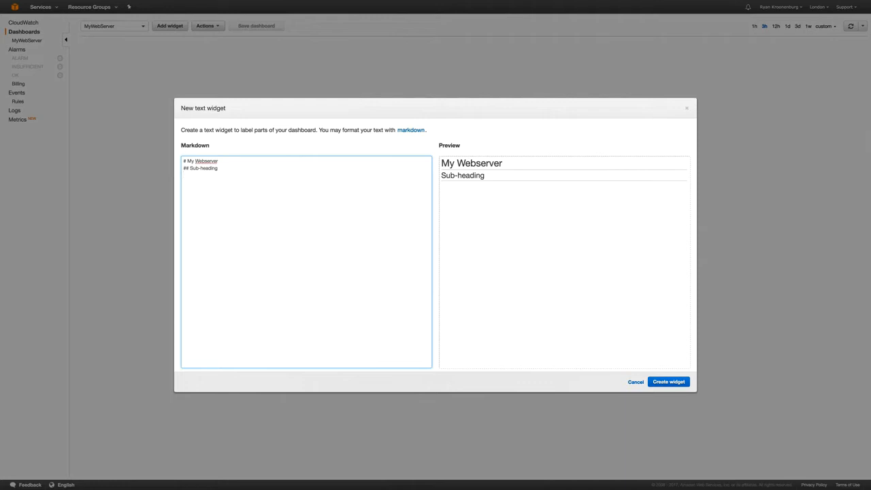
{"action": "left_click_drag", "start_coordinate": [217, 168], "coordinate": [190, 167]}
{"action": "type", "text": "CPU ItUtilization"}
{"action": "left_click", "coordinate": [666, 382]}
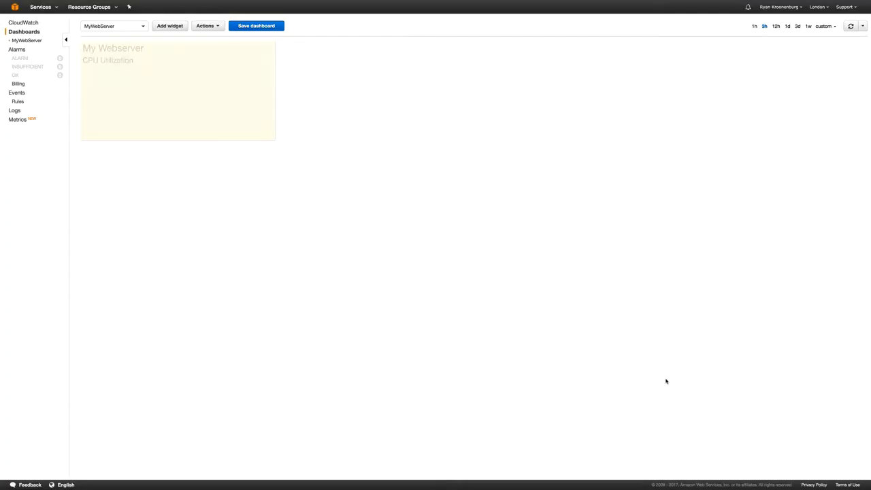
Step: Start a Line graph widget and list MyWebServer's EC2 per-instance metrics
{"action": "left_click", "coordinate": [178, 28]}
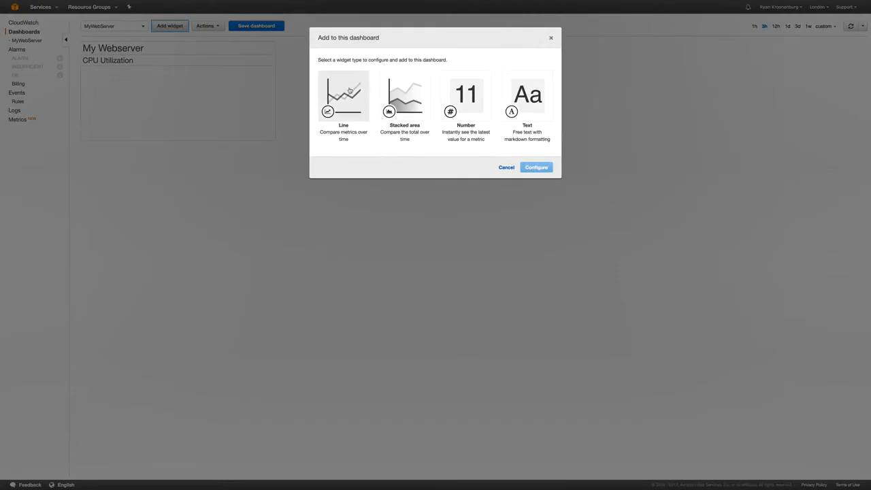
{"action": "left_click", "coordinate": [343, 112]}
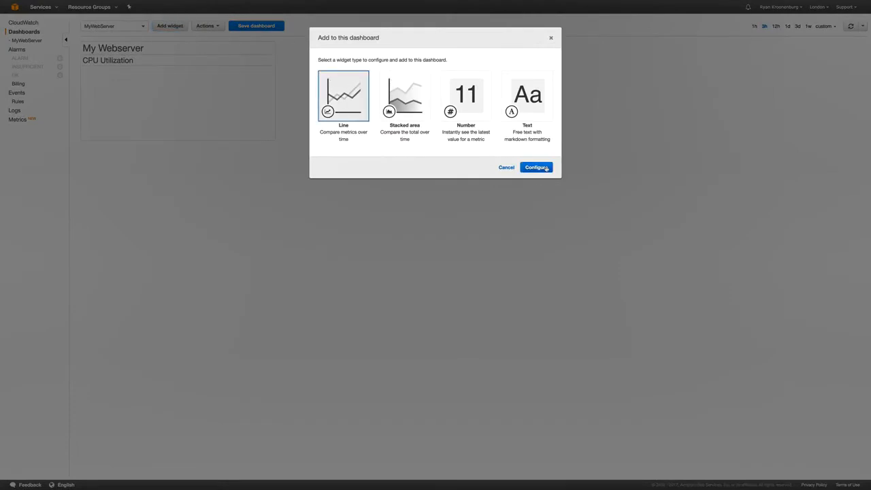
{"action": "left_click", "coordinate": [546, 168]}
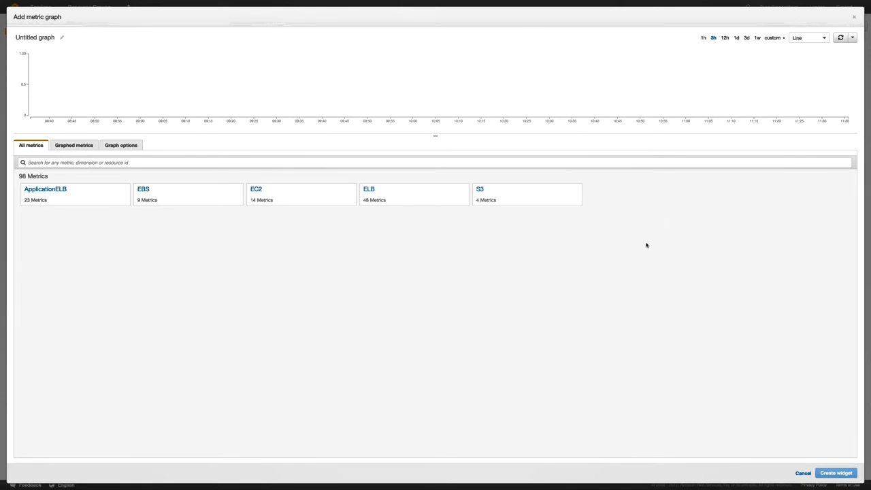
{"action": "left_click", "coordinate": [256, 190]}
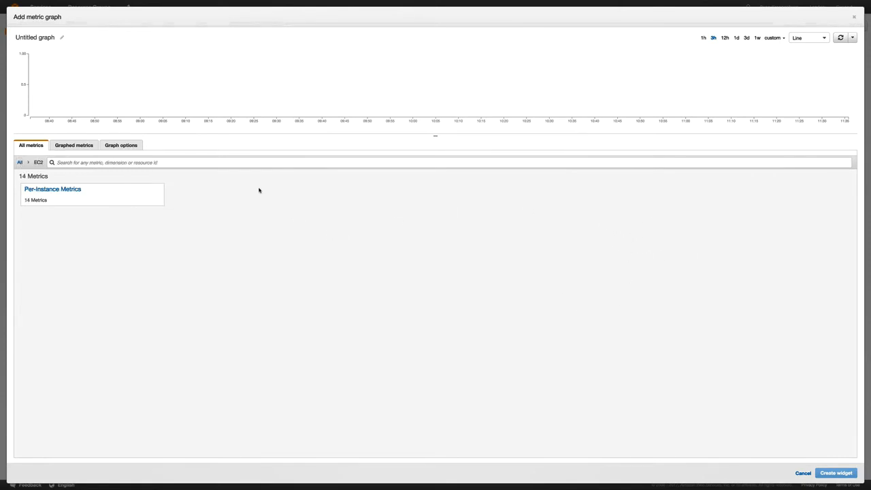
{"action": "left_click", "coordinate": [53, 192]}
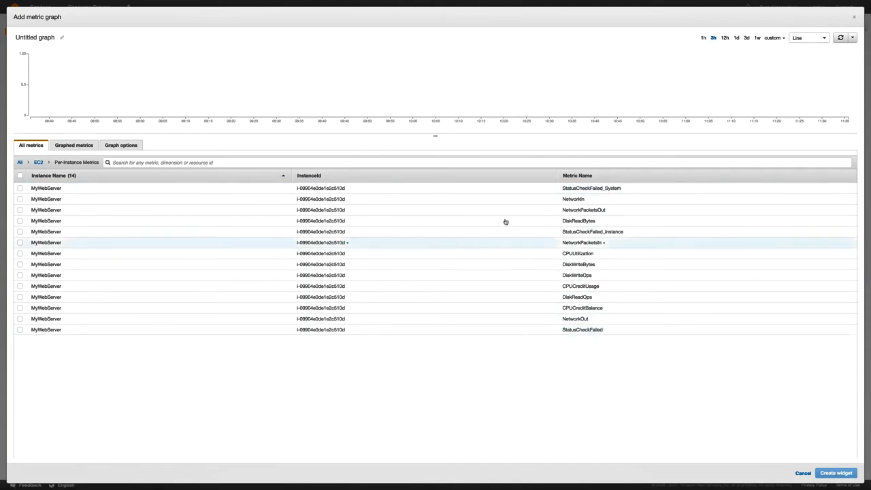
Step: Sort the per-instance EC2 metrics alphabetically by metric name
{"action": "left_click", "coordinate": [582, 178]}
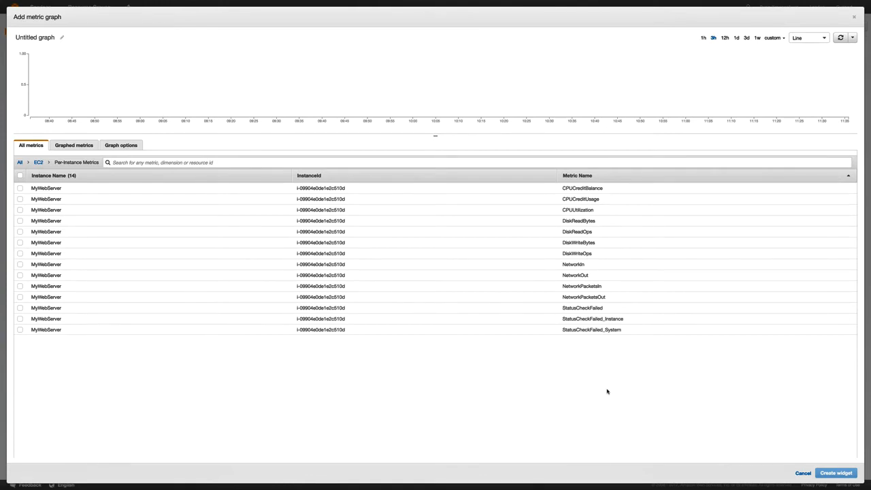
Step: Add the CPUUtilization line graph to the dashboard and shrink the My Webserver text widget above it
{"action": "left_click", "coordinate": [543, 212]}
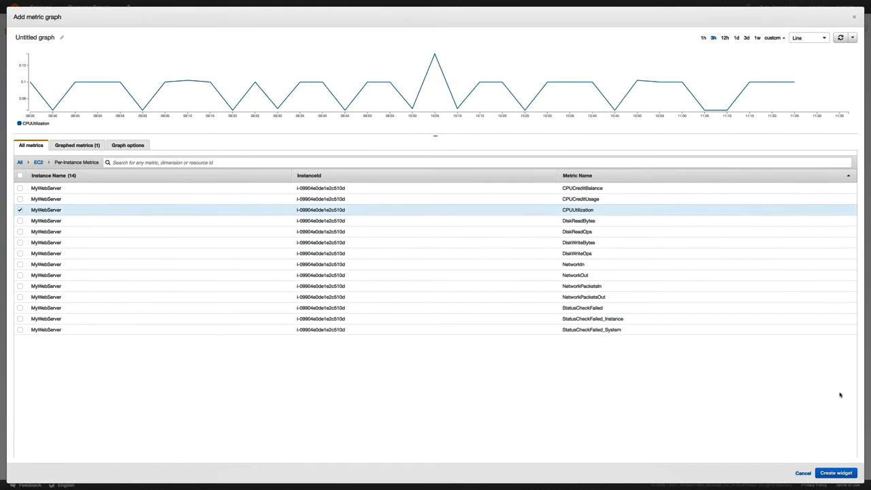
{"action": "left_click", "coordinate": [833, 474]}
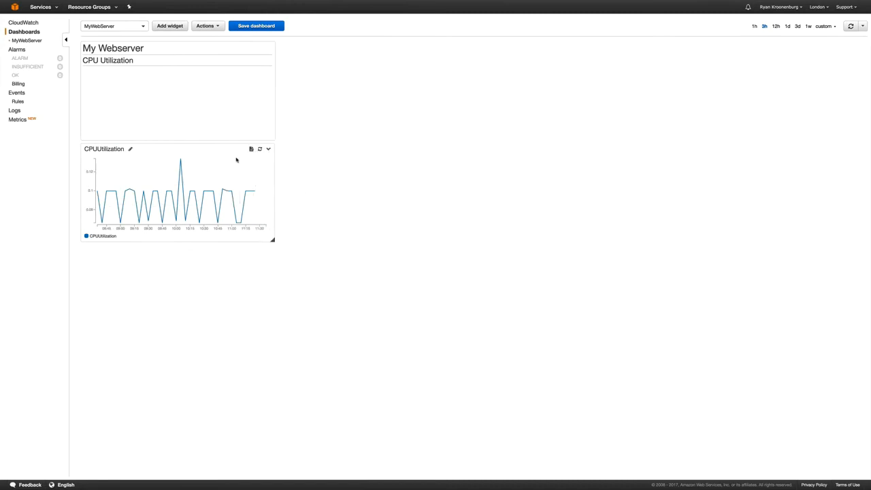
{"action": "left_click_drag", "start_coordinate": [273, 138], "coordinate": [263, 66]}
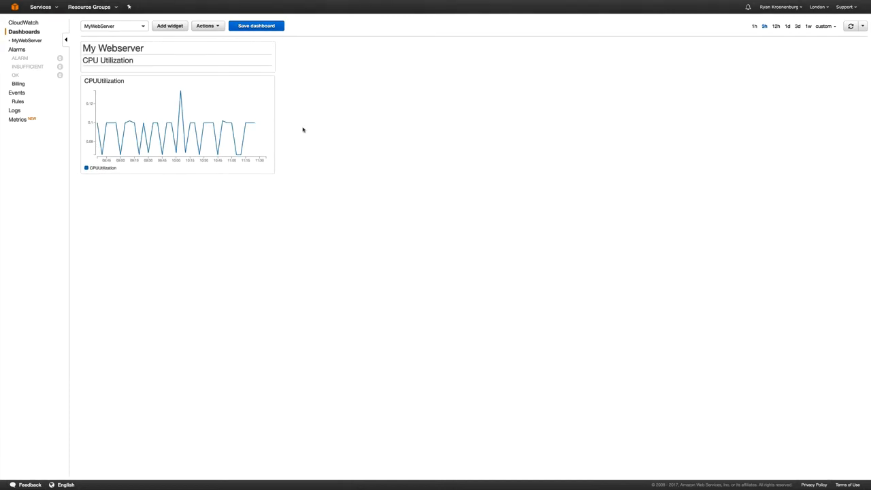
{"action": "left_click", "coordinate": [174, 29]}
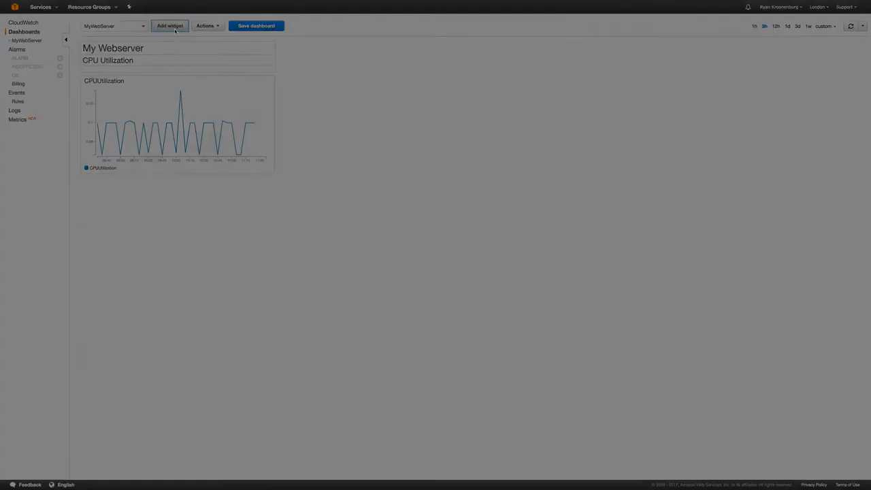
Step: Add a stacked-area widget plotting CPUUtilization and CPUCreditUsage from EC2 per-instance metrics
{"action": "left_click", "coordinate": [414, 110]}
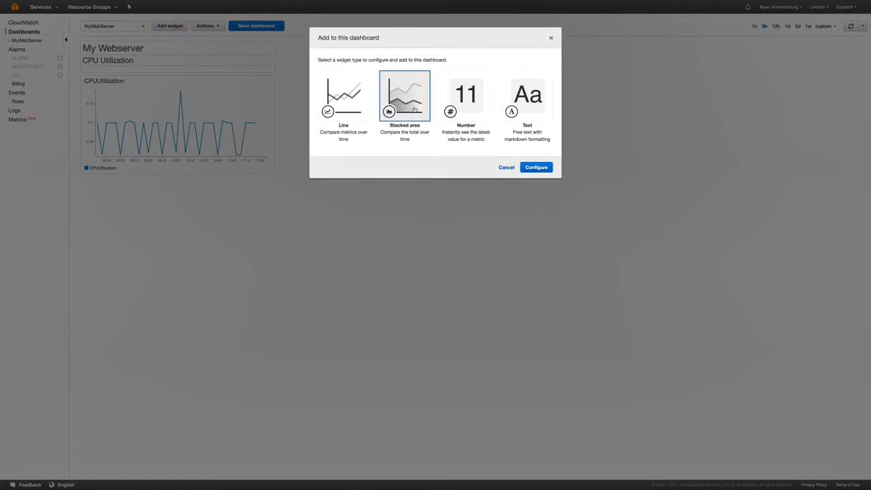
{"action": "left_click", "coordinate": [537, 167]}
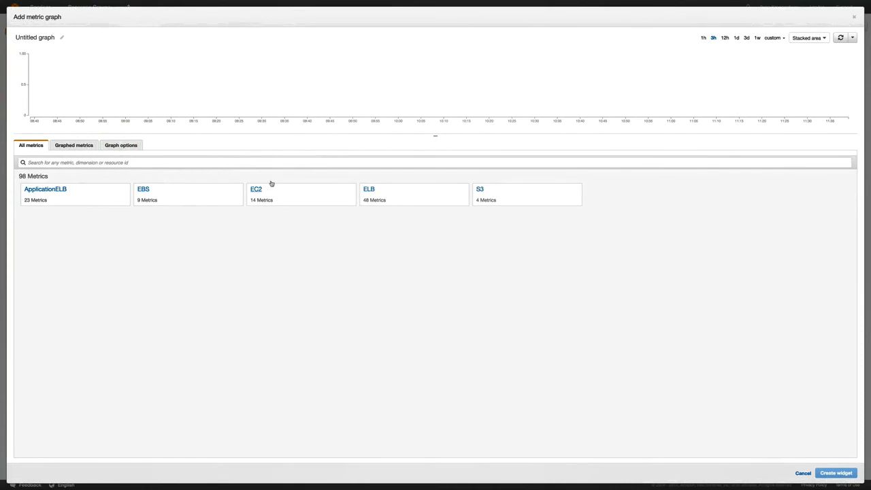
{"action": "left_click", "coordinate": [259, 189]}
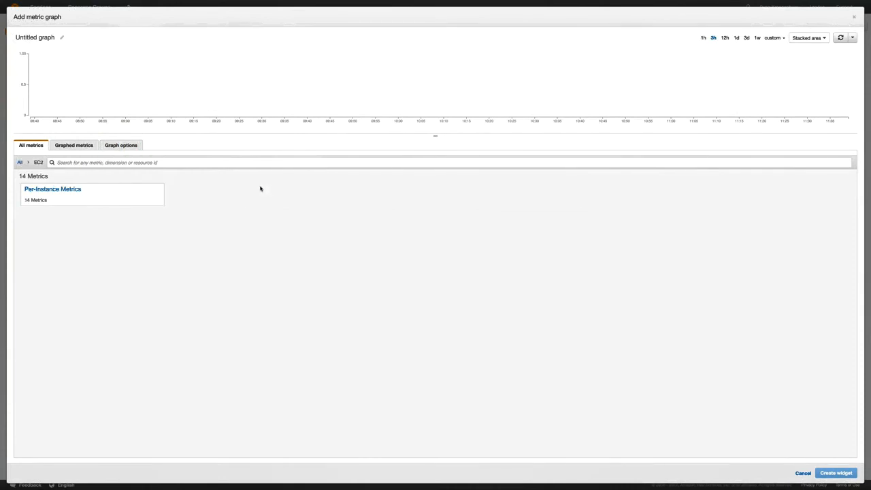
{"action": "left_click", "coordinate": [60, 190]}
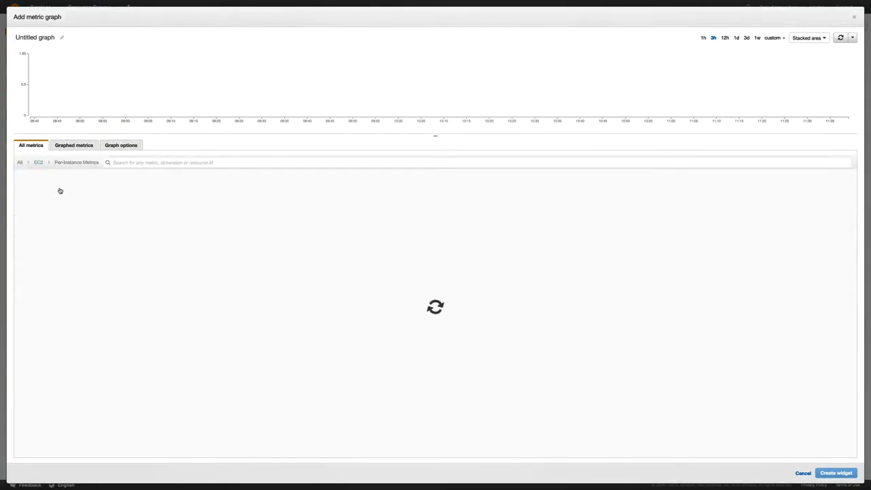
{"action": "left_click", "coordinate": [579, 175]}
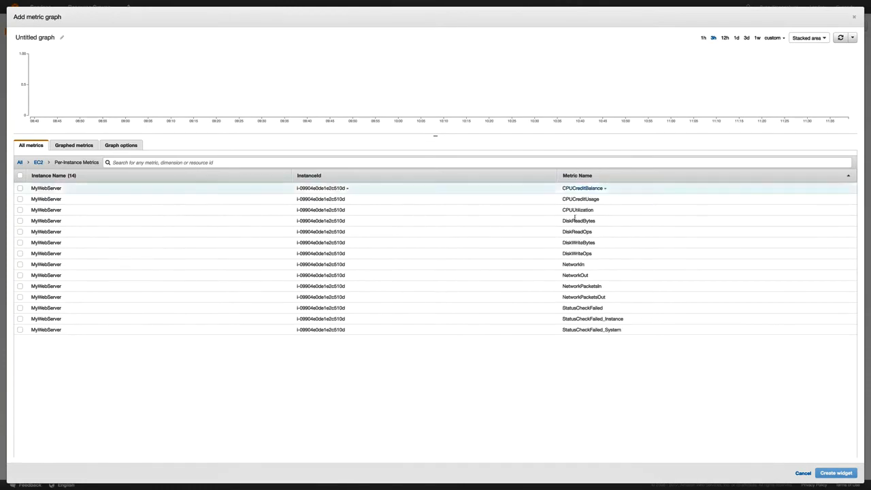
{"action": "left_click", "coordinate": [19, 211]}
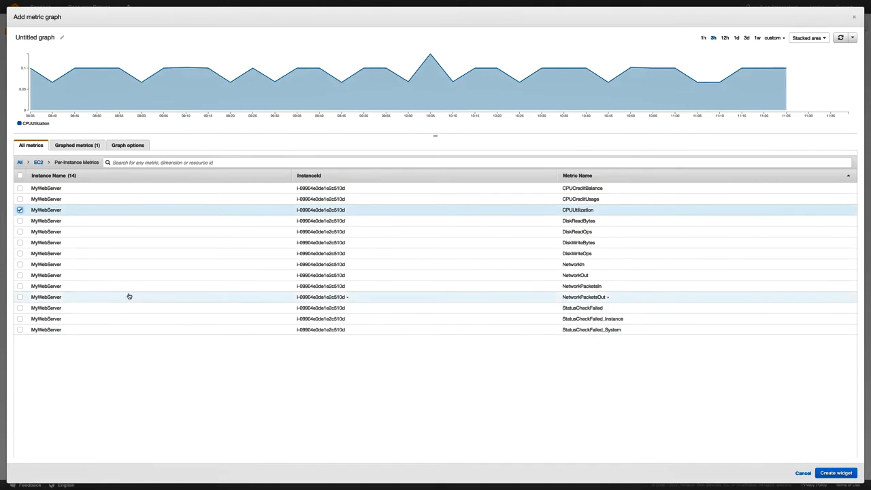
{"action": "left_click", "coordinate": [20, 199]}
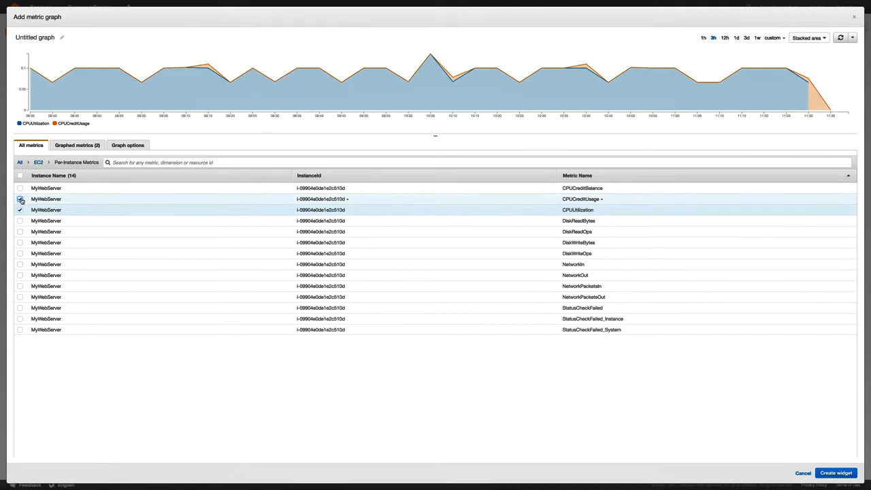
{"action": "left_click", "coordinate": [20, 188]}
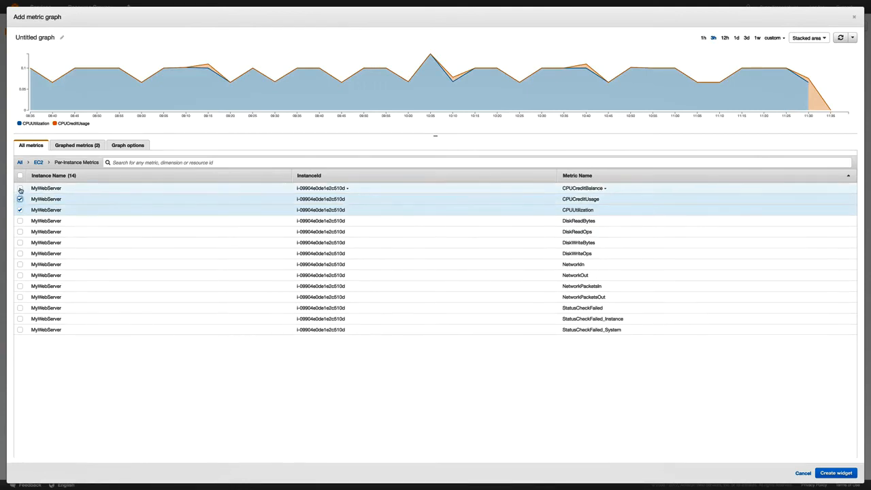
{"action": "left_click", "coordinate": [20, 188]}
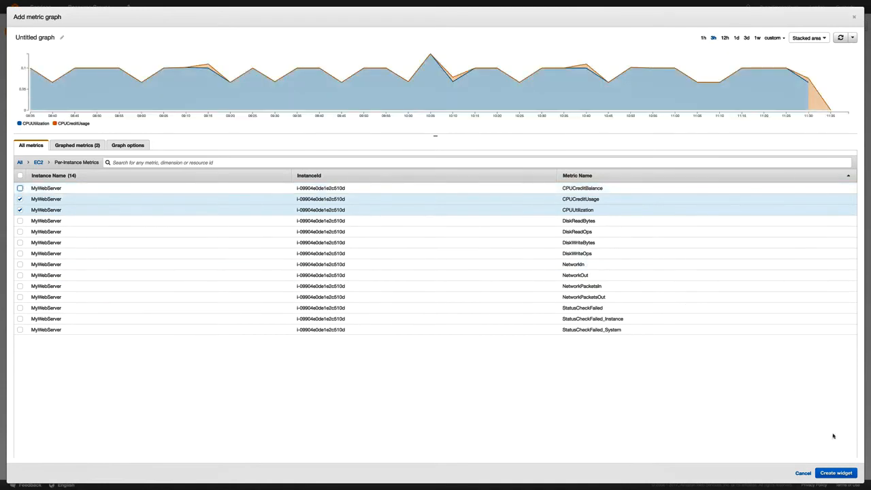
{"action": "left_click", "coordinate": [834, 473]}
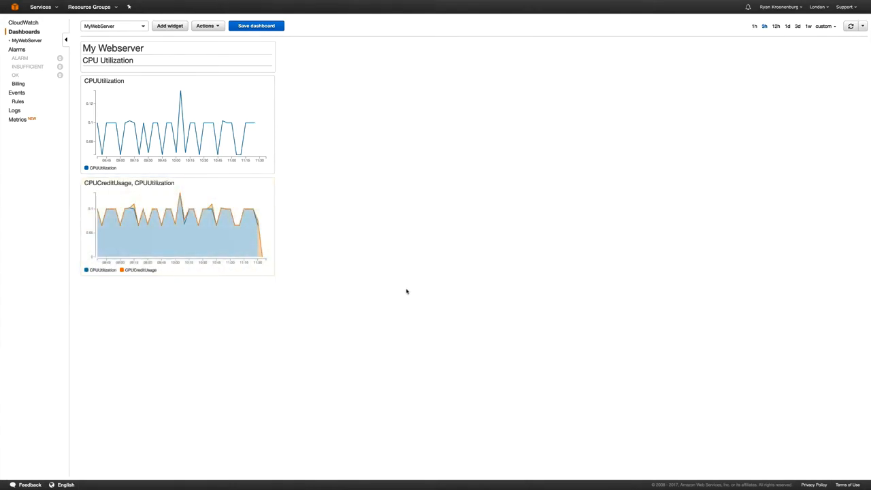
Step: Add a Number widget showing MyWebServer's latest CPUUtilization value (0.07%)
{"action": "left_click", "coordinate": [176, 28]}
{"action": "left_click", "coordinate": [464, 100]}
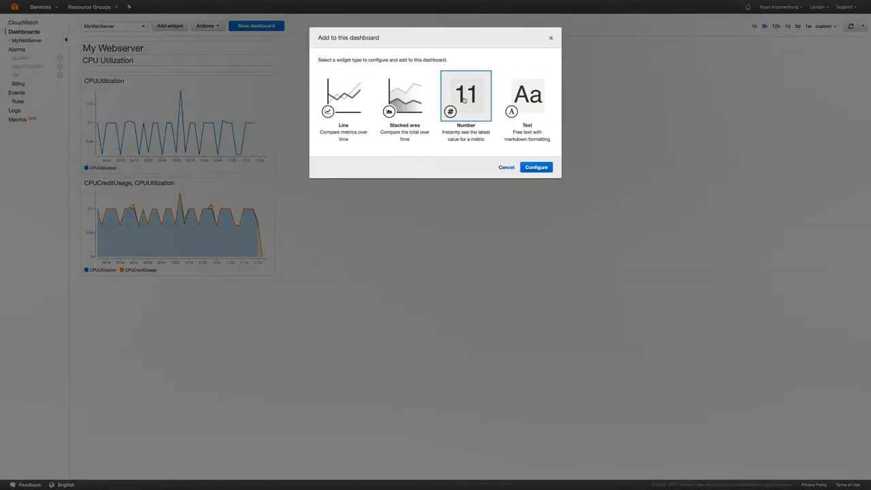
{"action": "left_click", "coordinate": [549, 168]}
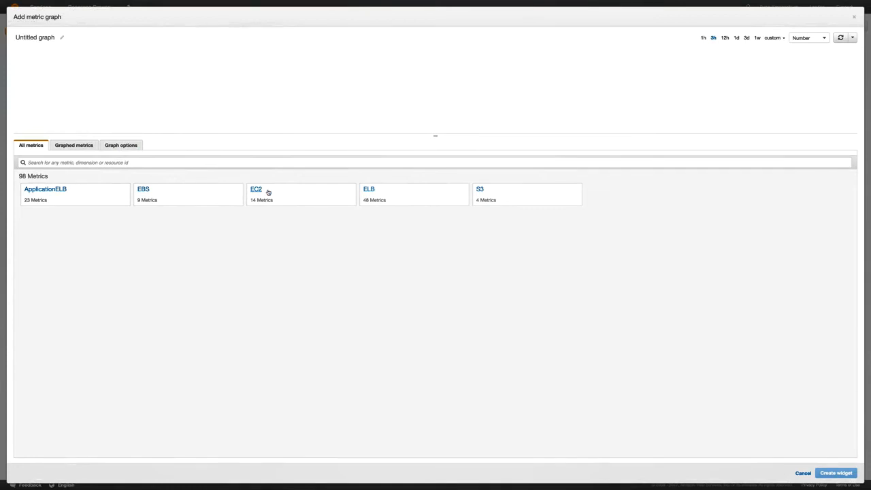
{"action": "left_click", "coordinate": [256, 189]}
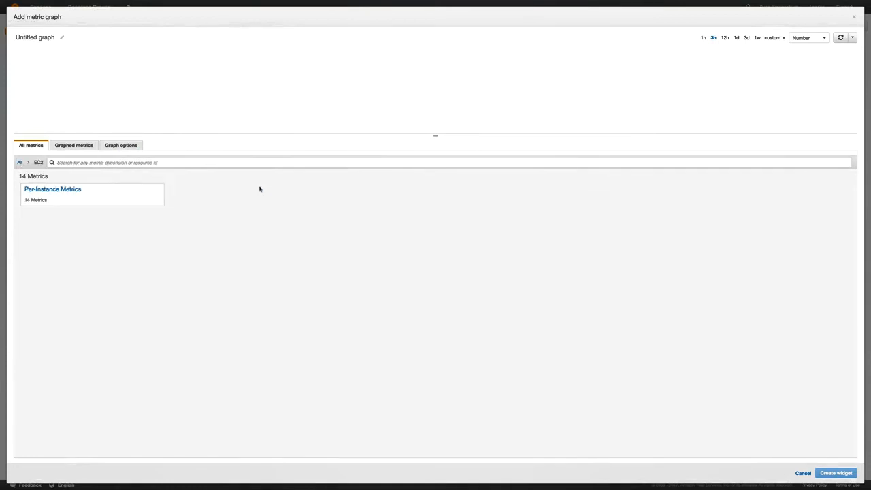
{"action": "left_click", "coordinate": [62, 190]}
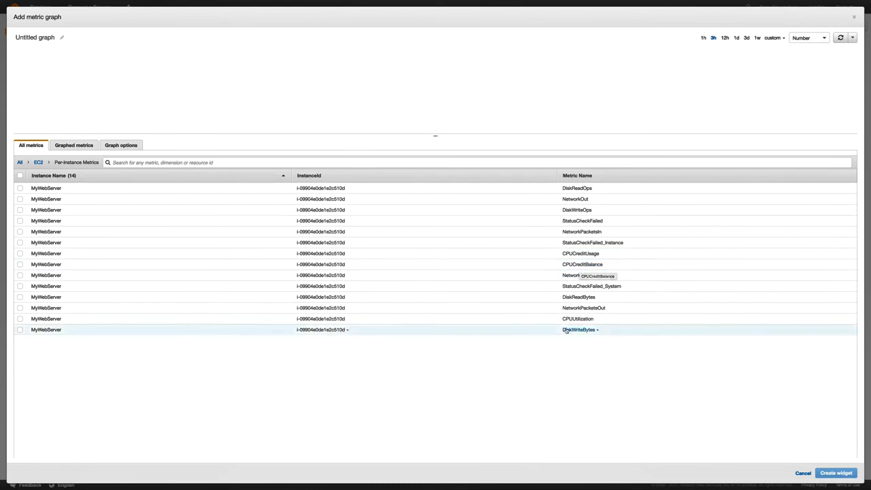
{"action": "left_click", "coordinate": [541, 323]}
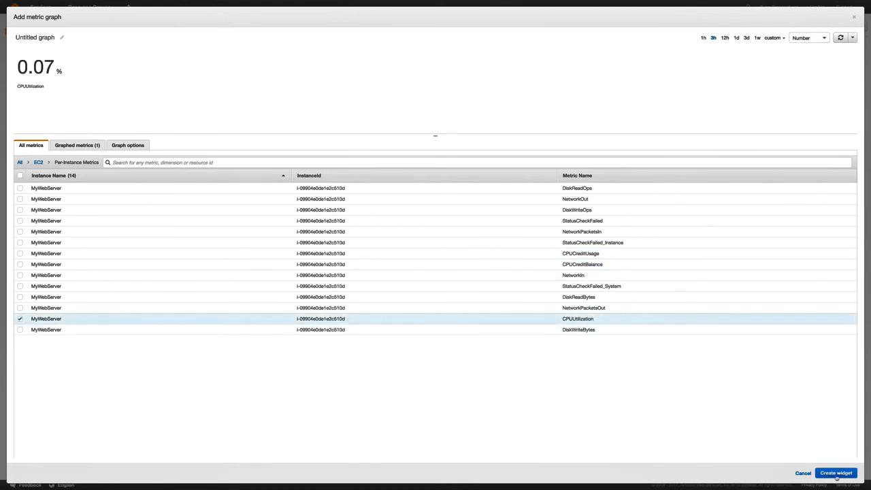
{"action": "left_click", "coordinate": [837, 475]}
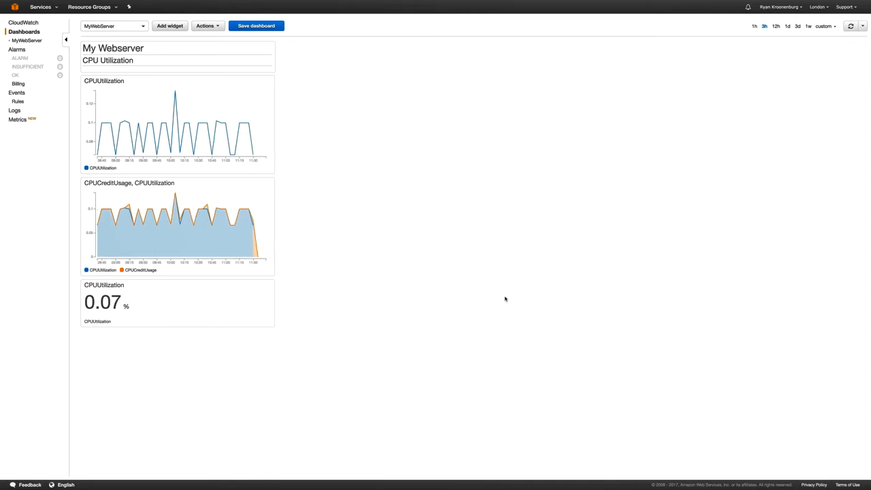
Step: Start a new alarm based on MyWebServer's EC2 per-instance CPUUtilization metric
{"action": "left_click", "coordinate": [15, 51]}
{"action": "left_click", "coordinate": [106, 25]}
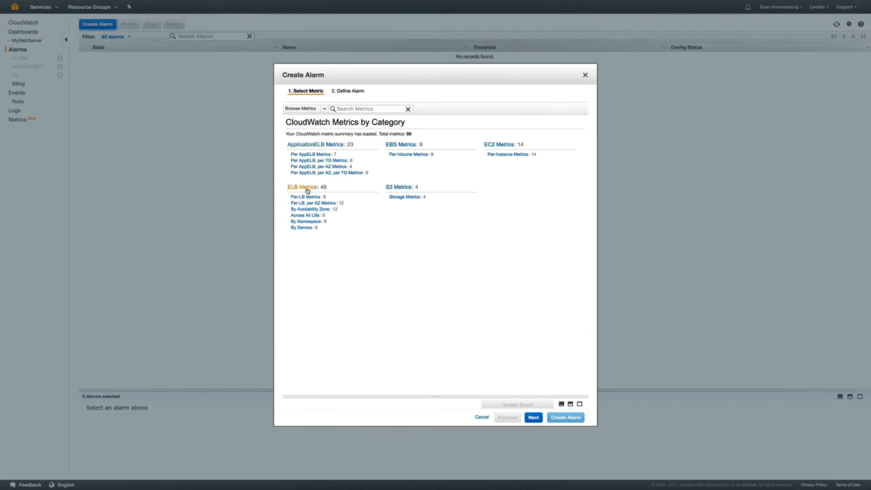
{"action": "left_click", "coordinate": [499, 145]}
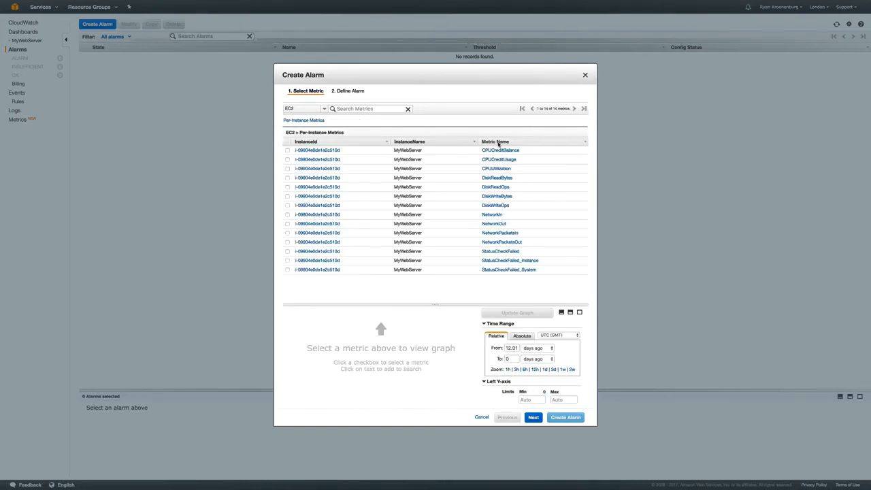
{"action": "left_click", "coordinate": [287, 169]}
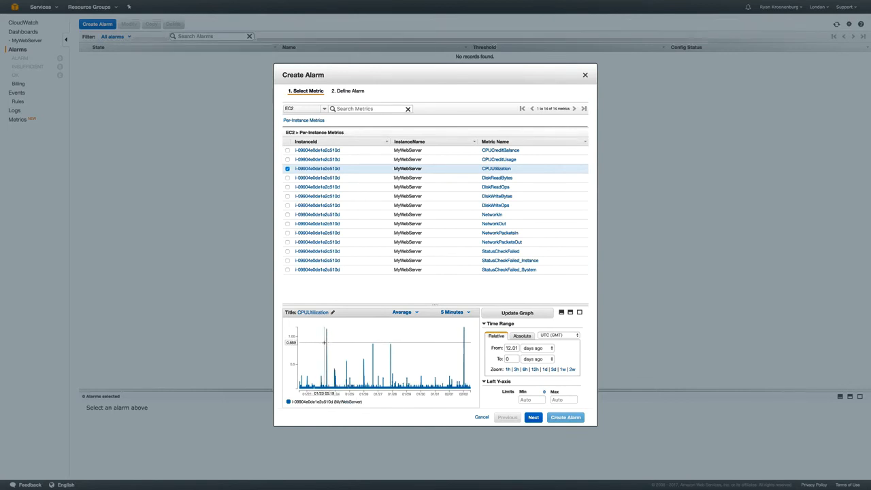
{"action": "mouse_move", "coordinate": [327, 343]}
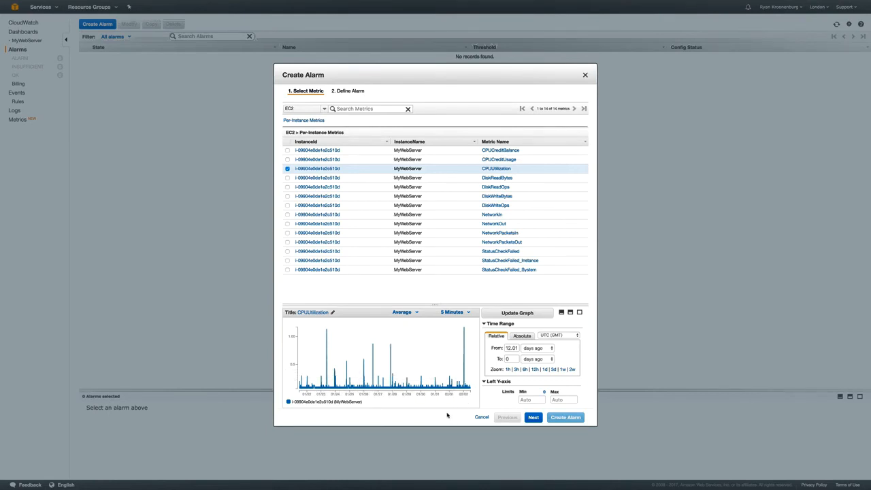
Step: Name the alarm 'CPU Utilization' with the description 'My CPU is going over 80%'
{"action": "left_click", "coordinate": [535, 418]}
{"action": "left_click", "coordinate": [363, 136]}
{"action": "type", "text": "C"}
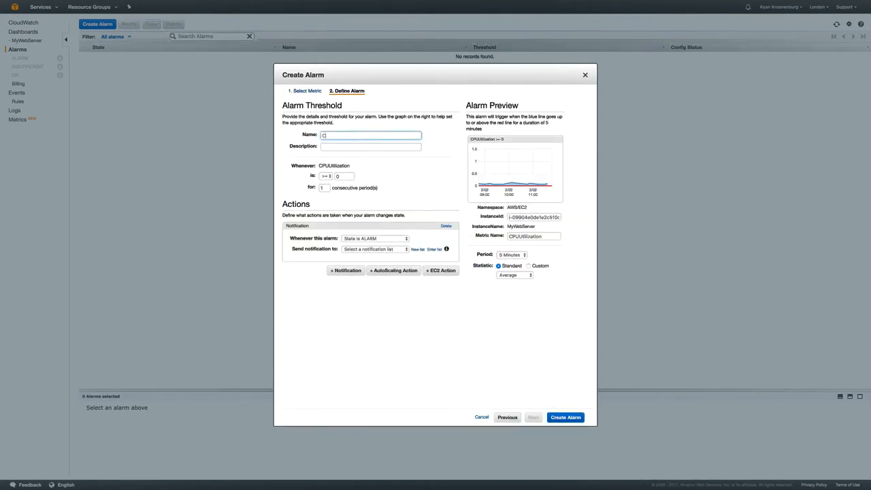
{"action": "type", "text": "PU Utilization"}
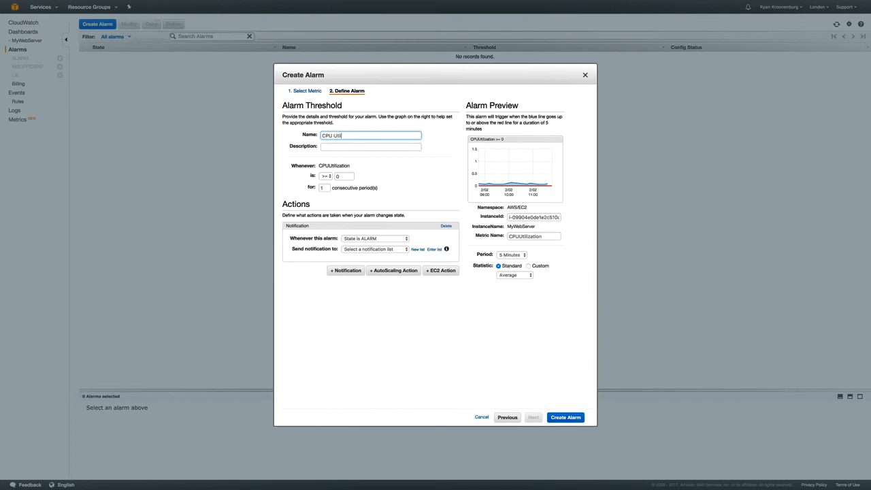
{"action": "key", "text": "Tab"}
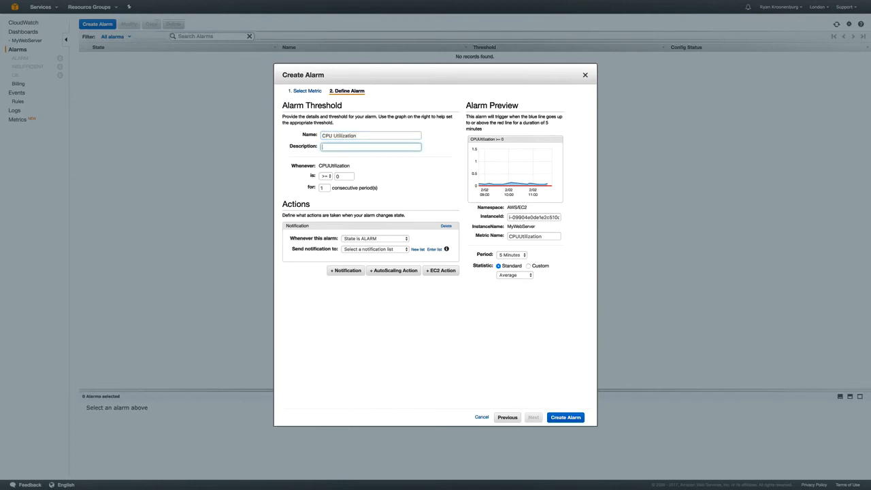
{"action": "type", "text": "My CPU is going over 80%"}
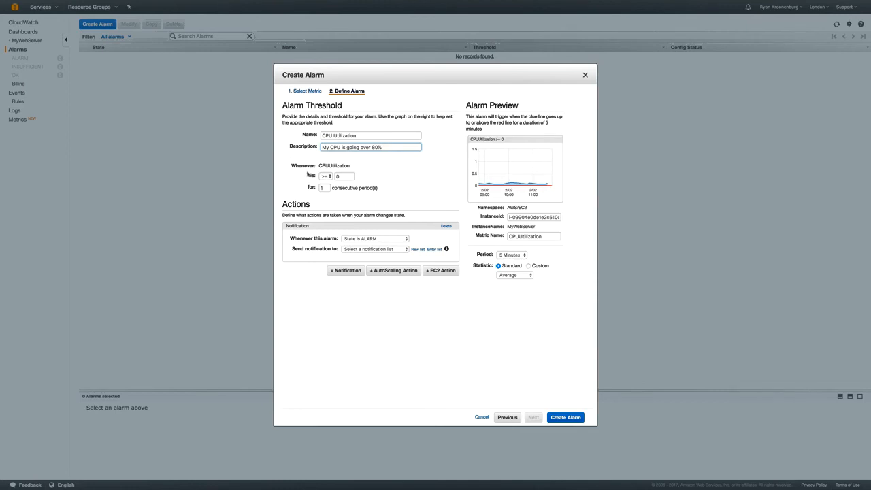
Step: Set the alarm threshold to CPUUtilization >= 80
{"action": "left_click", "coordinate": [349, 177]}
{"action": "key", "text": "BackSpace"}
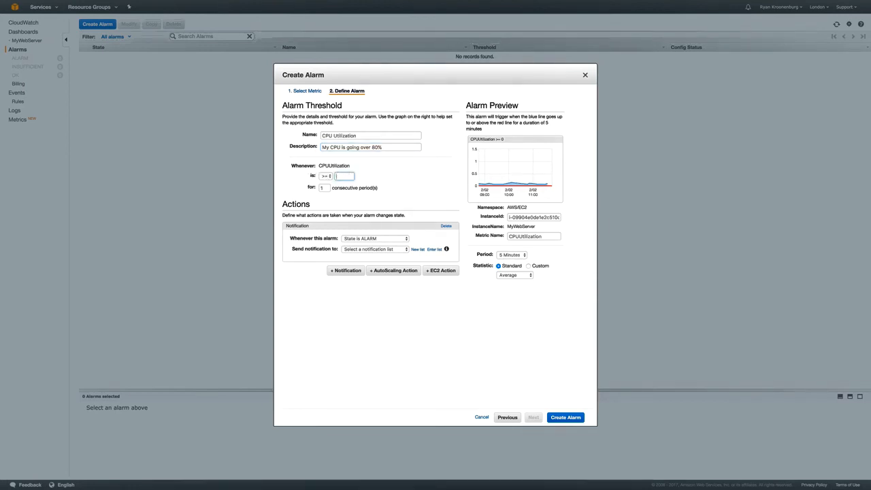
{"action": "type", "text": "80"}
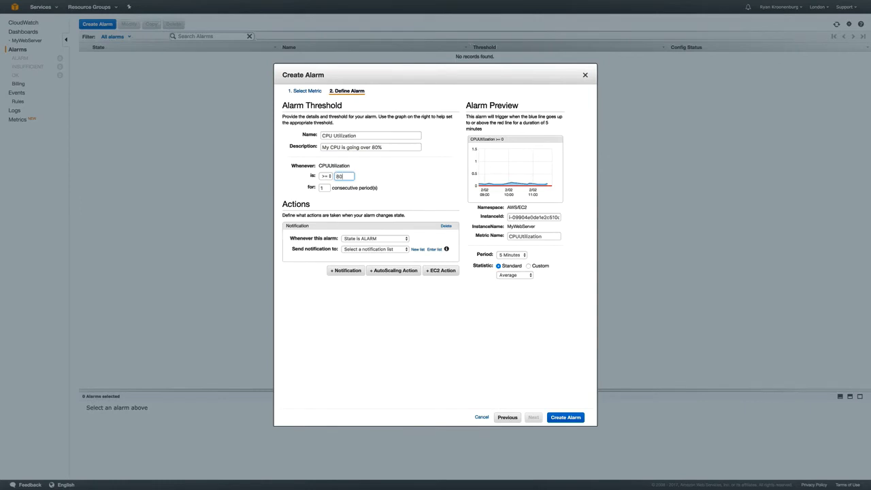
{"action": "left_click", "coordinate": [332, 196]}
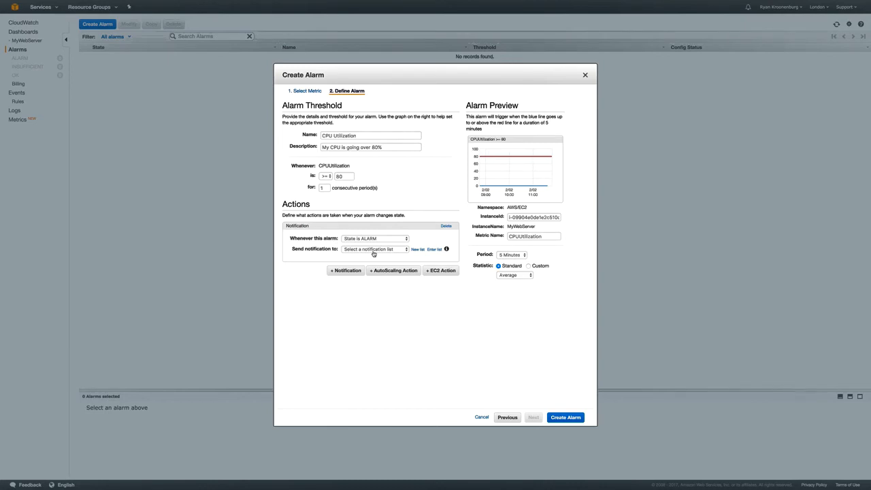
Step: Send ALARM notifications to a new topic 'mycputopic' with the recipient's e-mail address, then create the alarm
{"action": "left_click", "coordinate": [374, 249]}
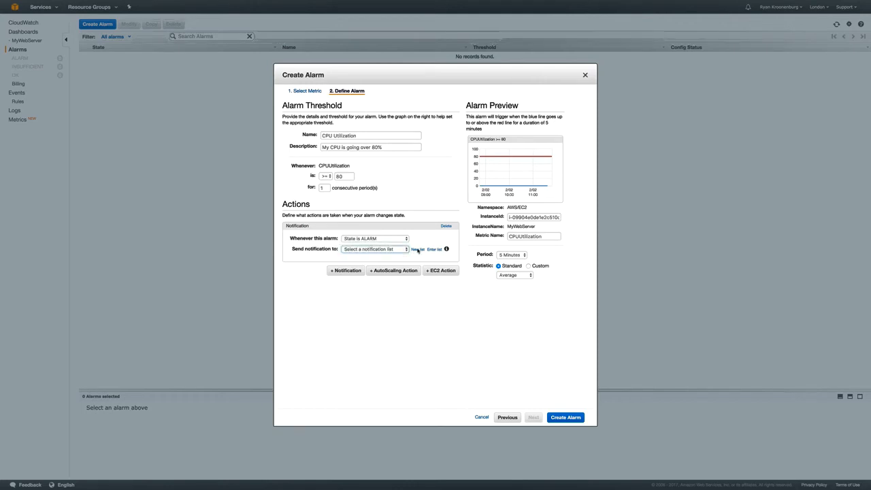
{"action": "left_click", "coordinate": [418, 249]}
{"action": "left_click", "coordinate": [370, 262]}
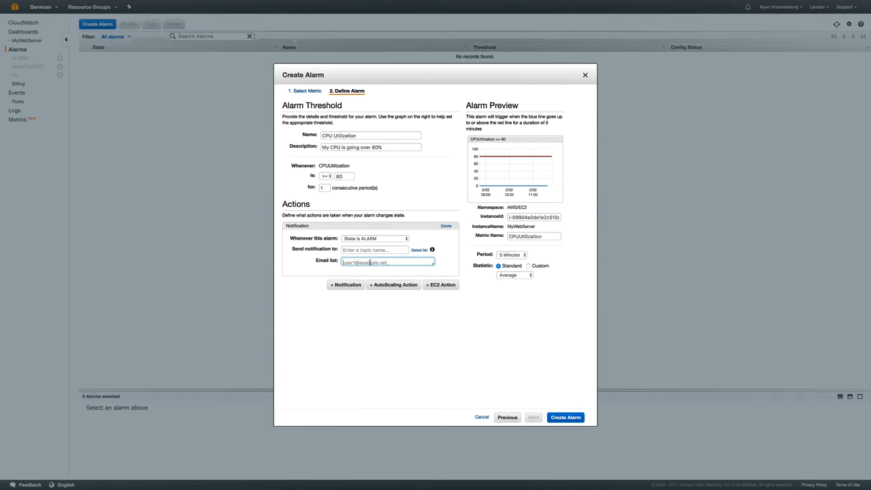
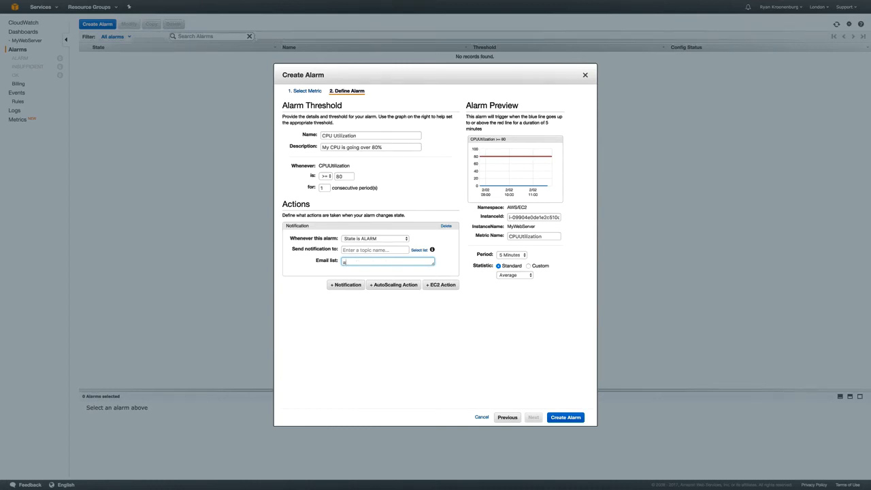
{"action": "key", "text": "shift+Tab"}
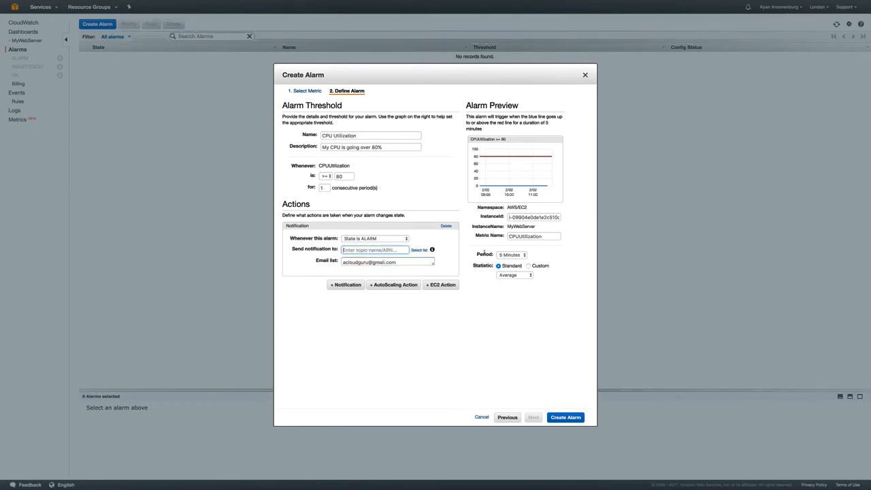
{"action": "type", "text": "my"}
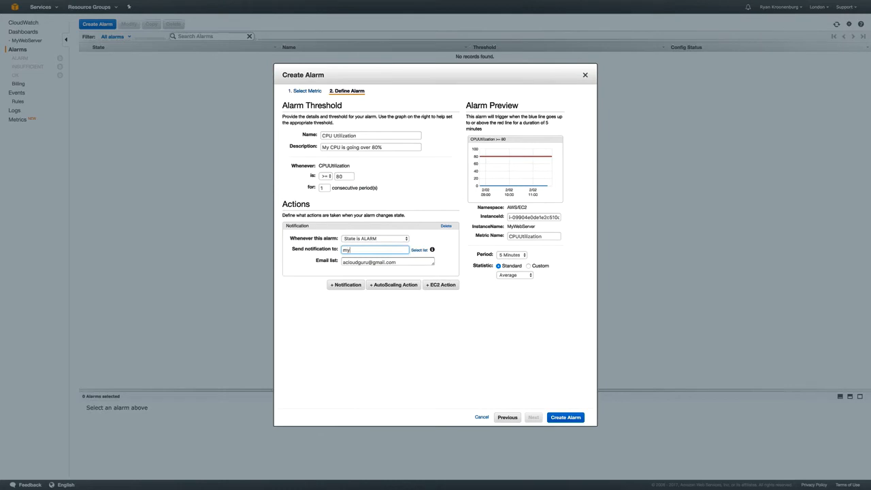
{"action": "type", "text": "cputopic"}
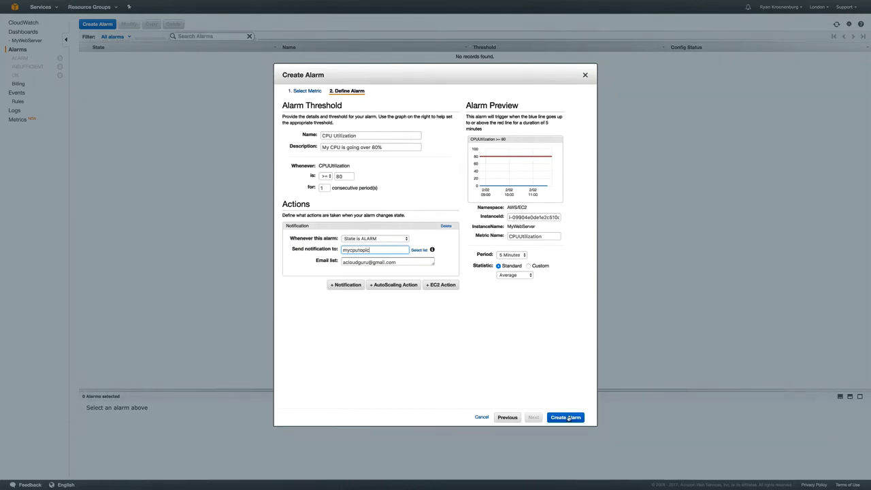
{"action": "left_click", "coordinate": [568, 418]}
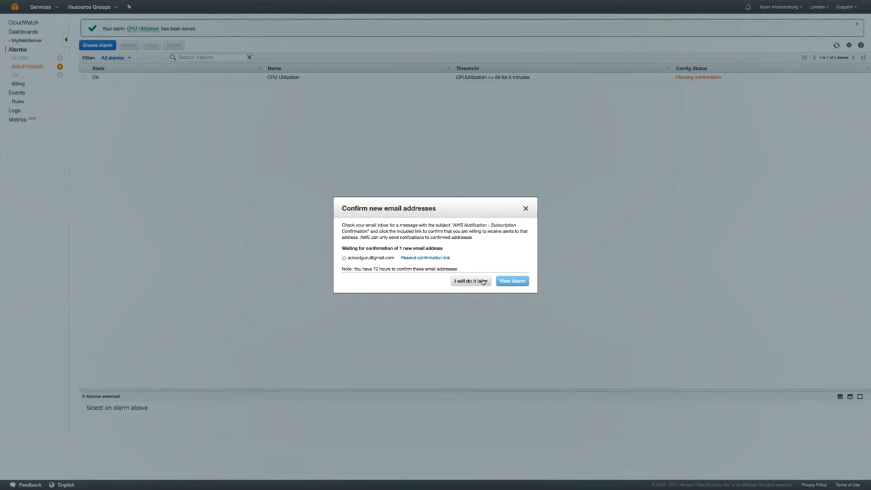
Step: Dismiss the Confirm new email addresses prompt to reveal the alarms list
{"action": "left_click", "coordinate": [527, 208]}
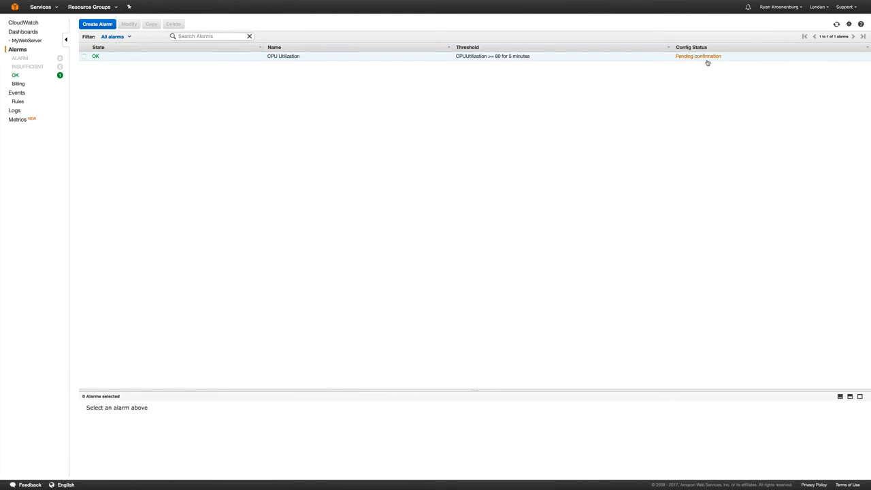
Step: Visit the CloudWatch Events page, then go to the CloudWatch Logs welcome page
{"action": "left_click", "coordinate": [15, 93]}
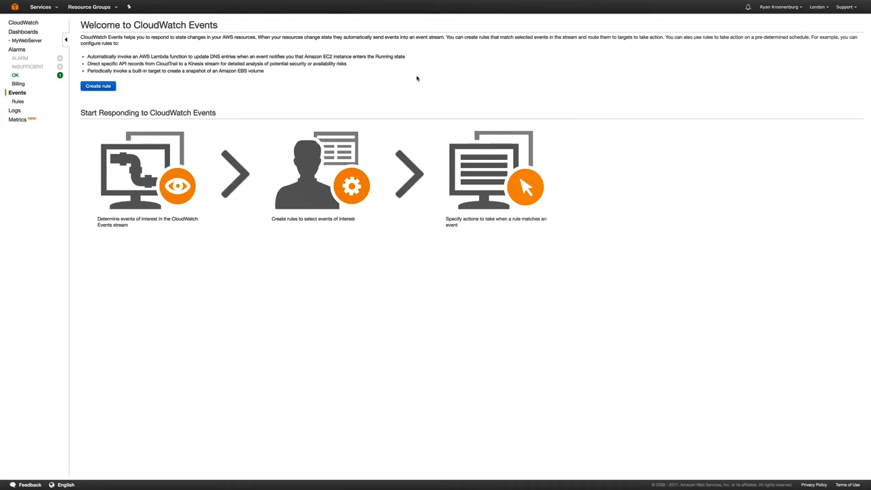
{"action": "left_click", "coordinate": [14, 110]}
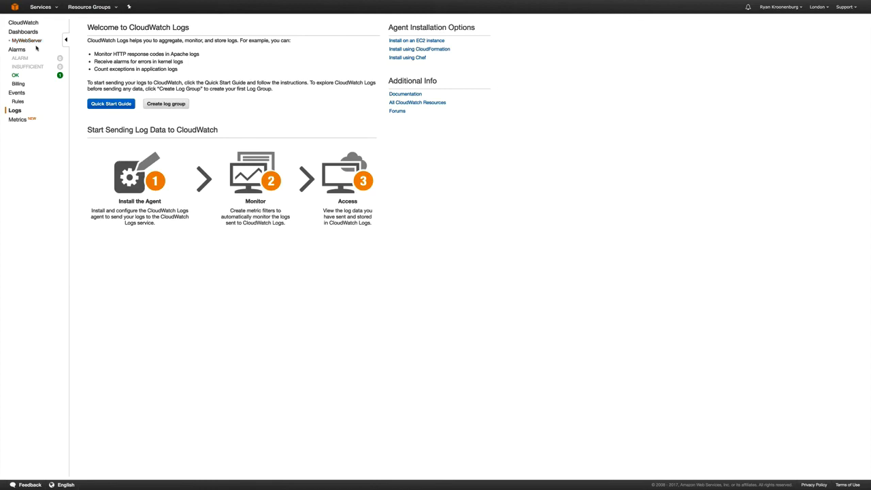
Step: Graph MyWebServer's CPUUtilization from the EC2 Per-Instance Metrics on the Metrics page
{"action": "left_click", "coordinate": [16, 120]}
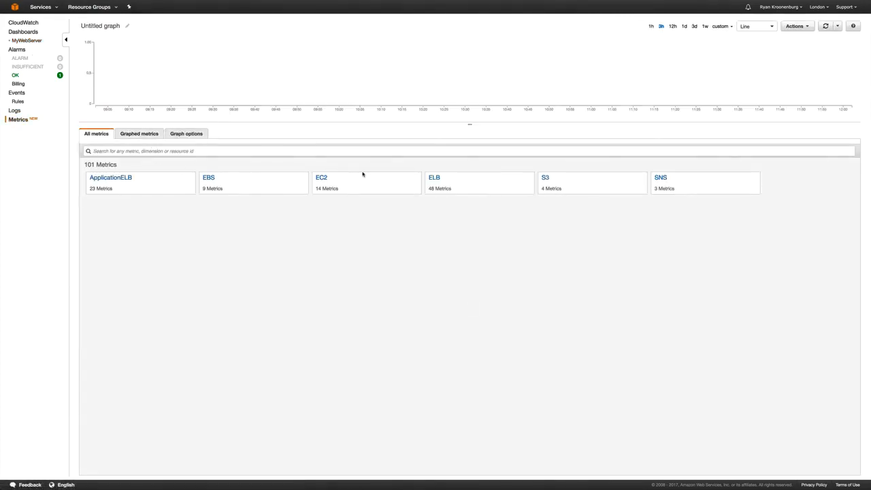
{"action": "left_click", "coordinate": [326, 176]}
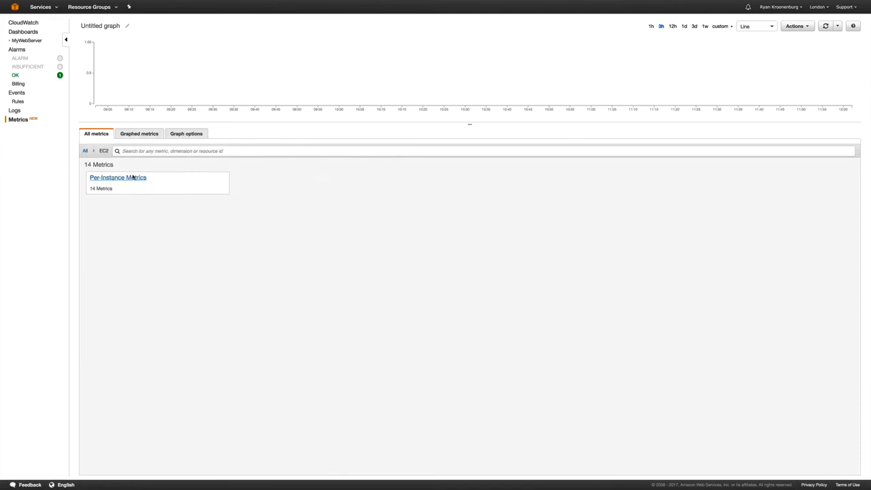
{"action": "left_click", "coordinate": [134, 178]}
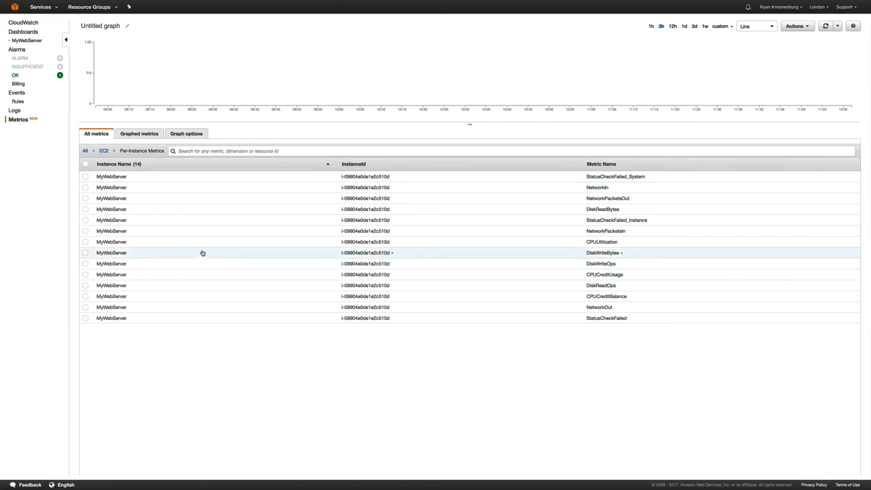
{"action": "left_click", "coordinate": [85, 242]}
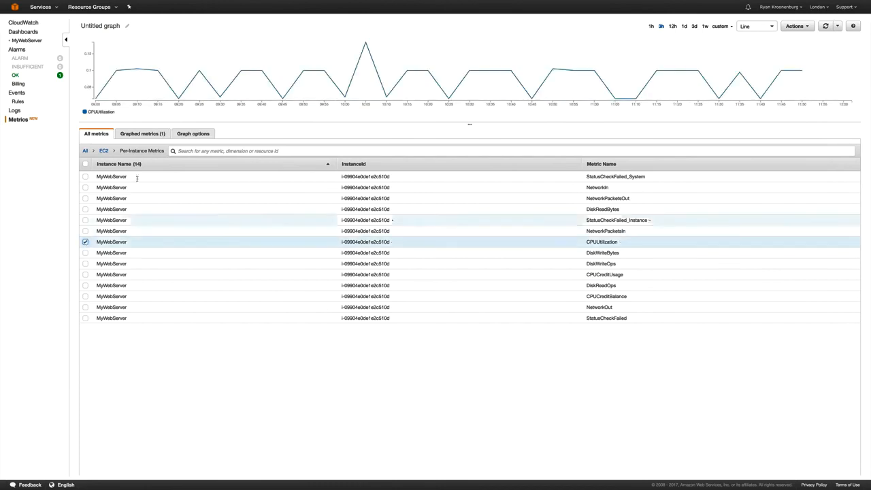